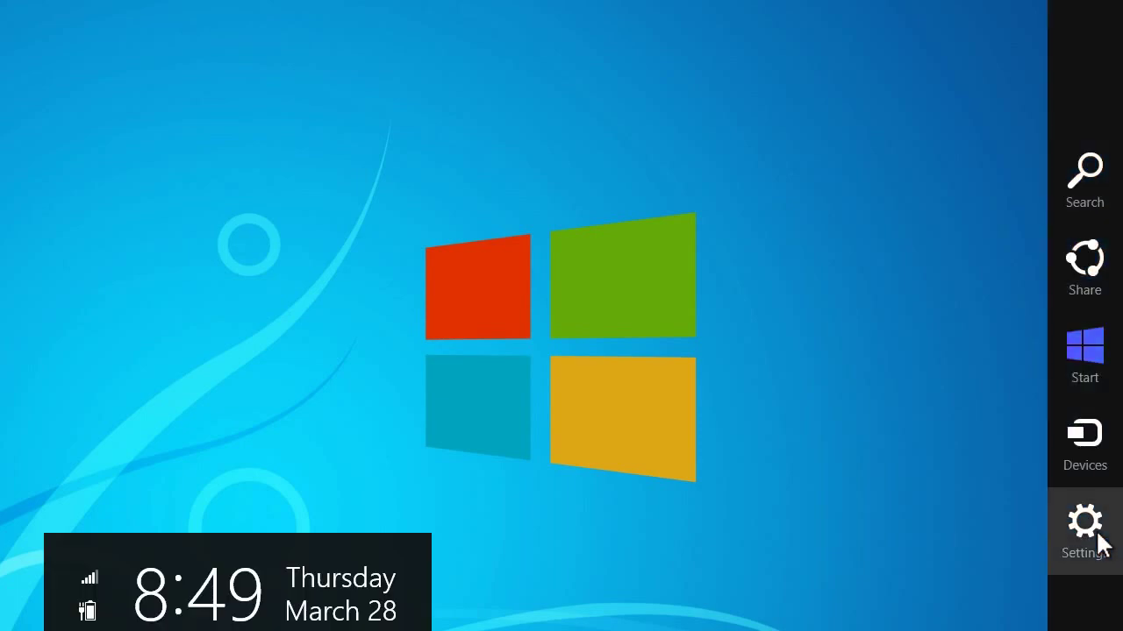
Step: Open Control Panel from the Settings charm and go to Clock, Language, and Region > Language
left_click(1105, 552)
left_click(1104, 549)
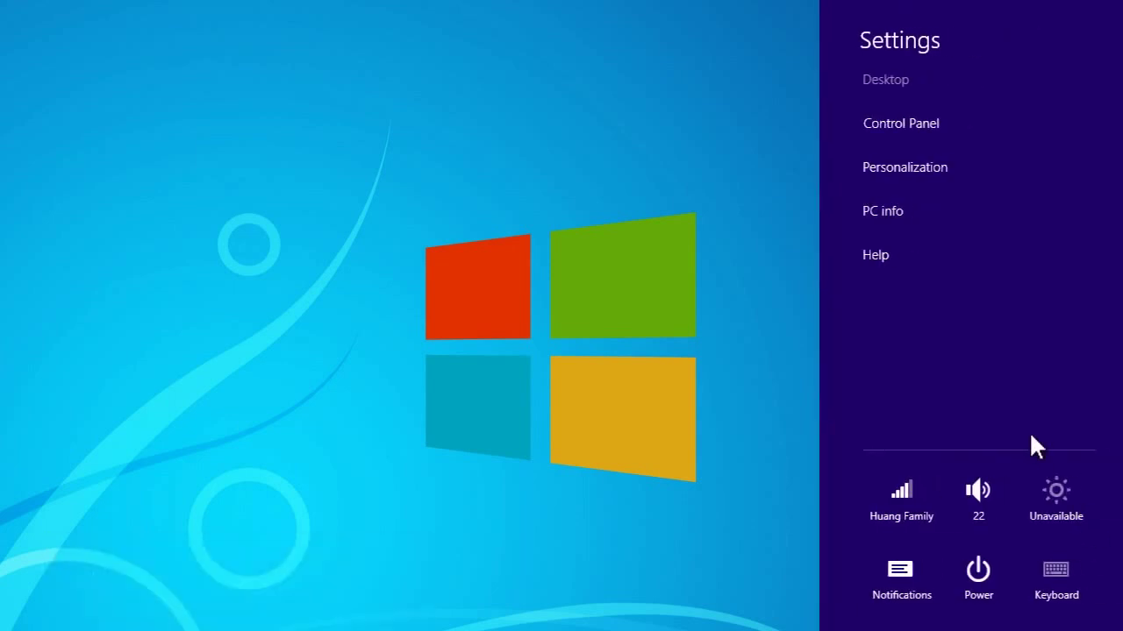
left_click(892, 123)
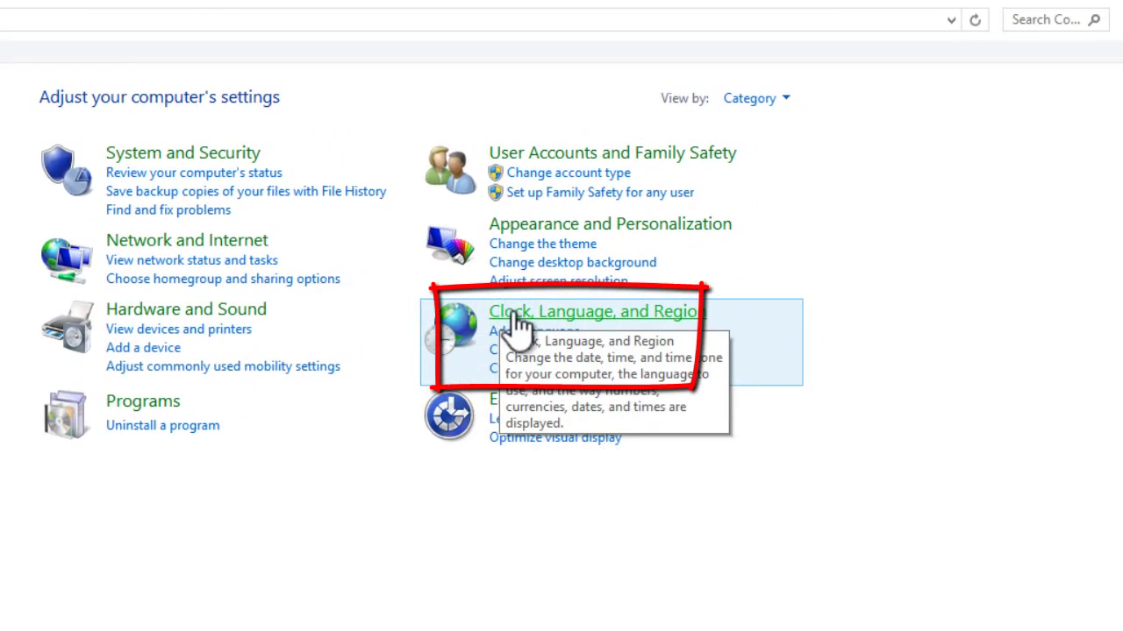
left_click(622, 311)
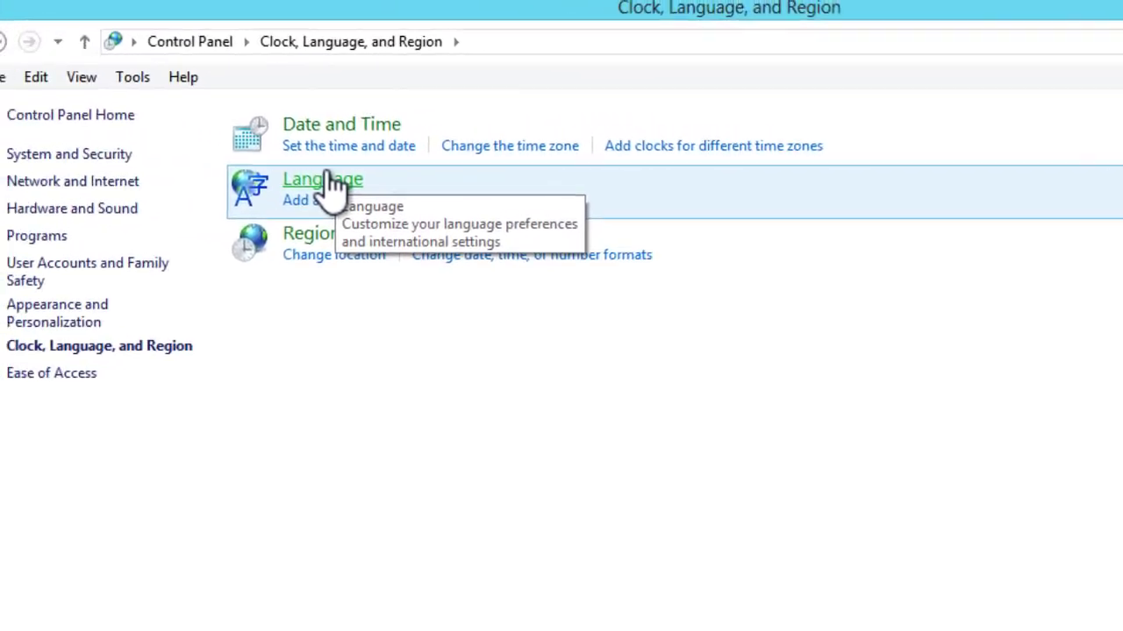
left_click(327, 178)
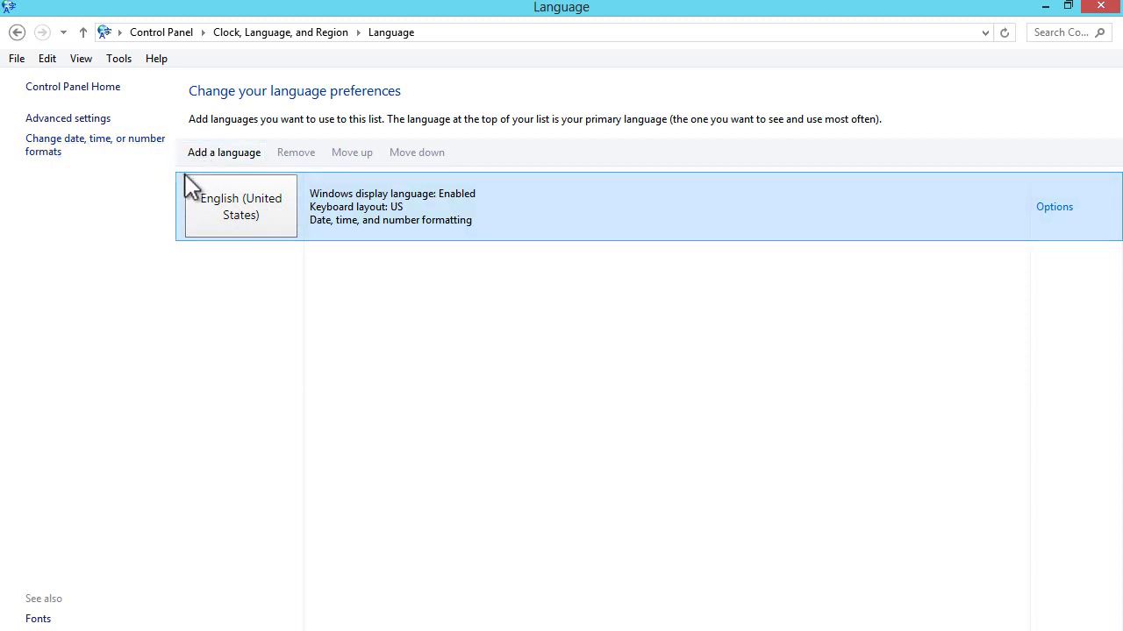
Step: Open the Add languages page from the Language preferences page
left_click(229, 155)
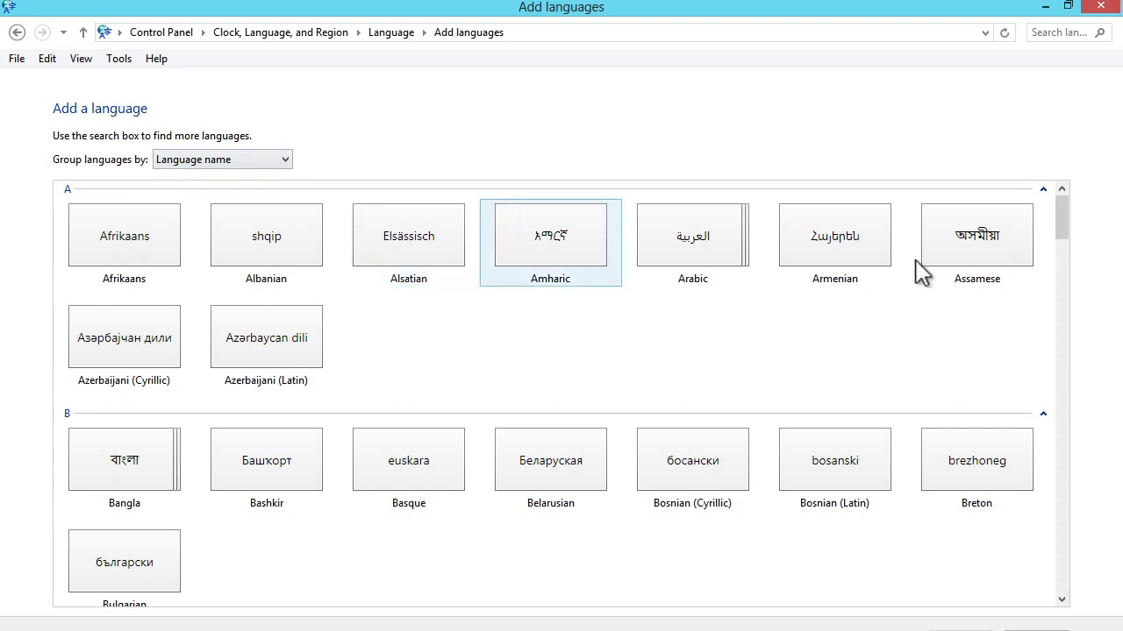
Step: Try grouping by writing system, revert to Language name, then select Chinese (Simplified)
left_click_drag(1069, 219, 1078, 167)
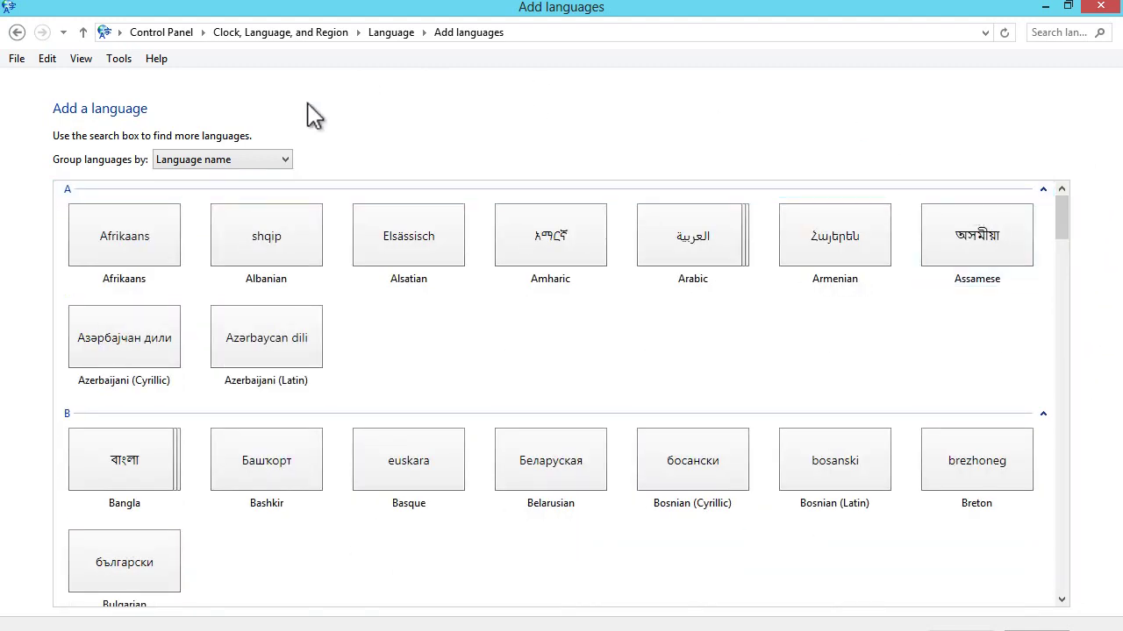
left_click(254, 171)
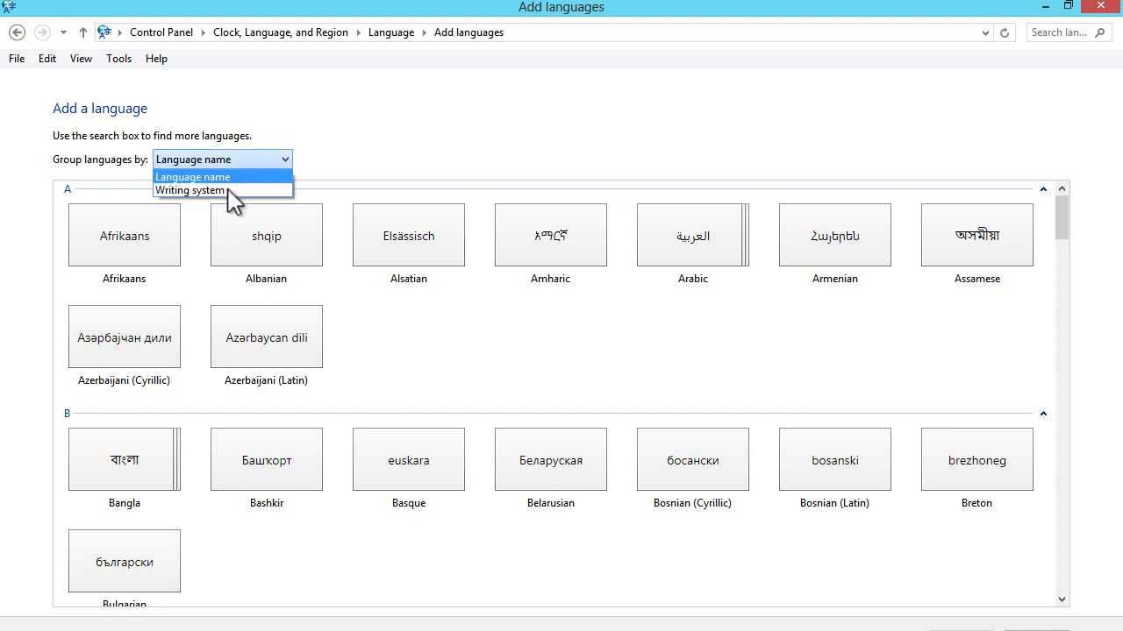
left_click(228, 193)
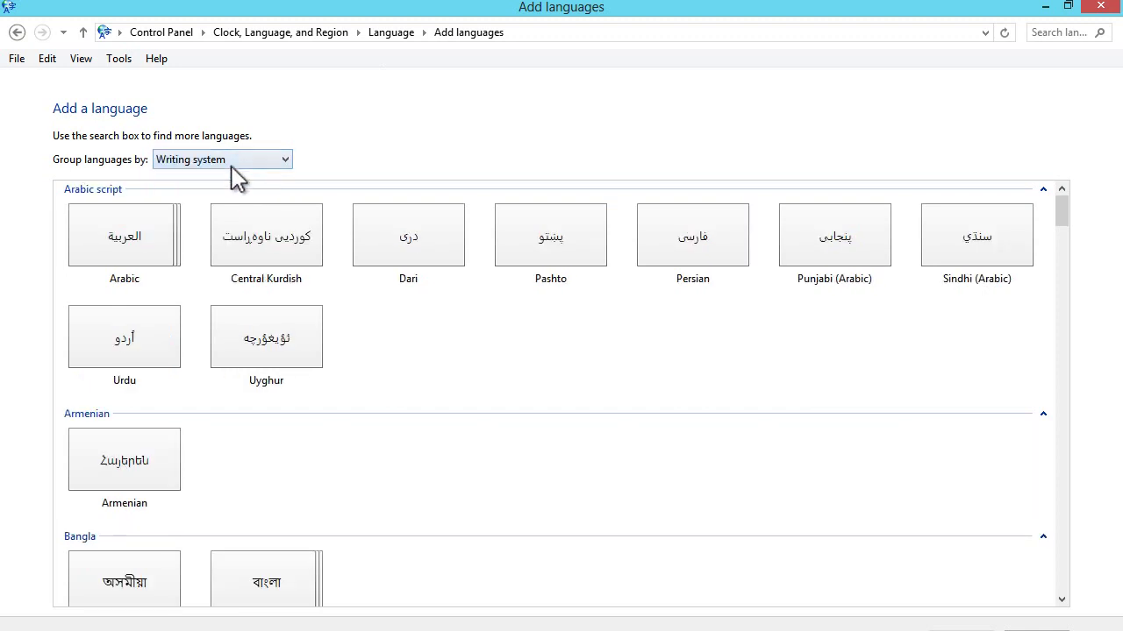
left_click(232, 164)
key("Up")
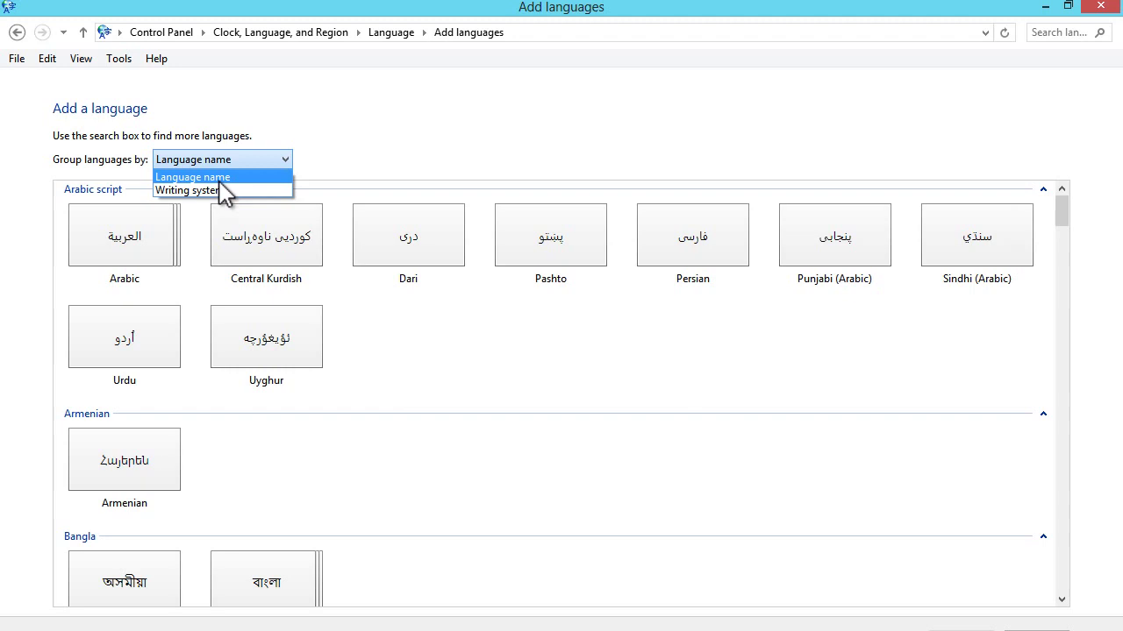
key("Return")
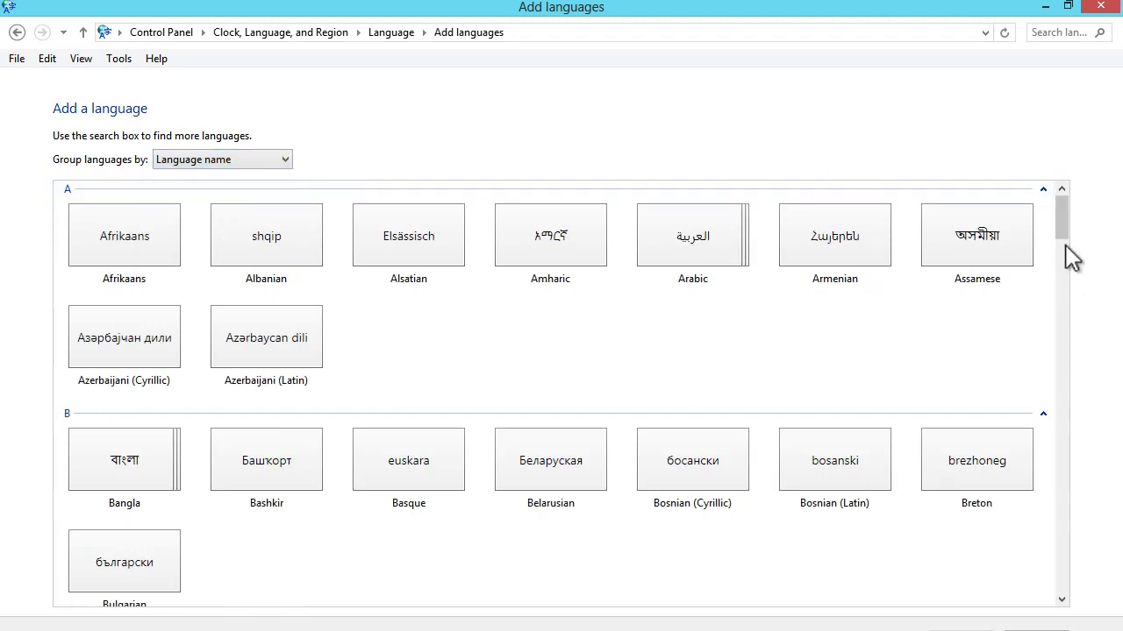
left_click_drag(1059, 220, 1055, 253)
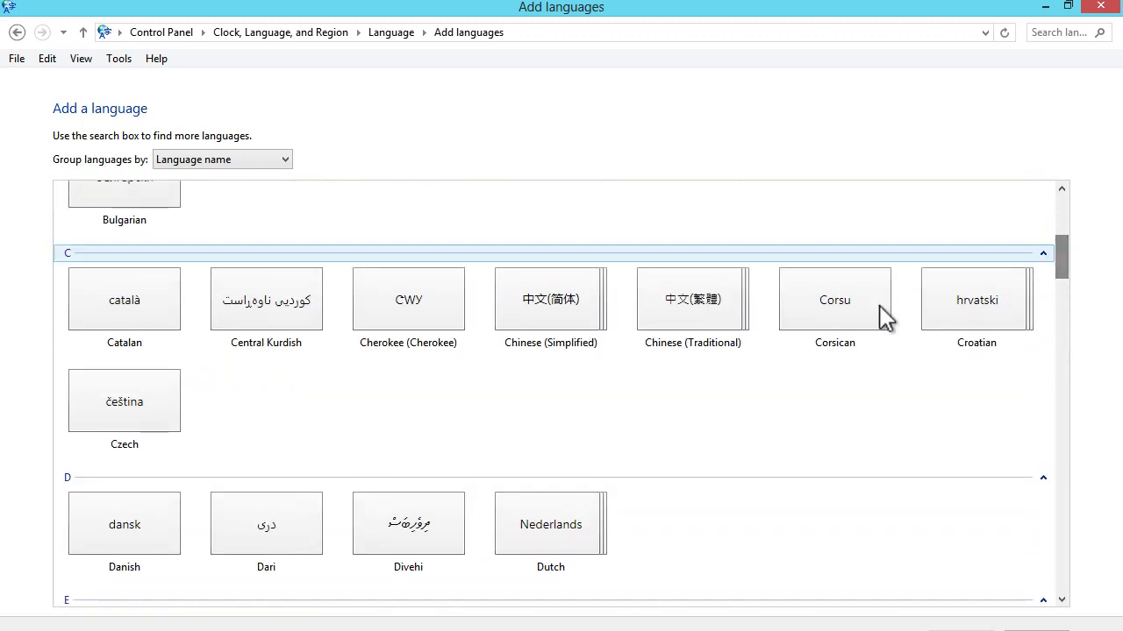
left_click(556, 349)
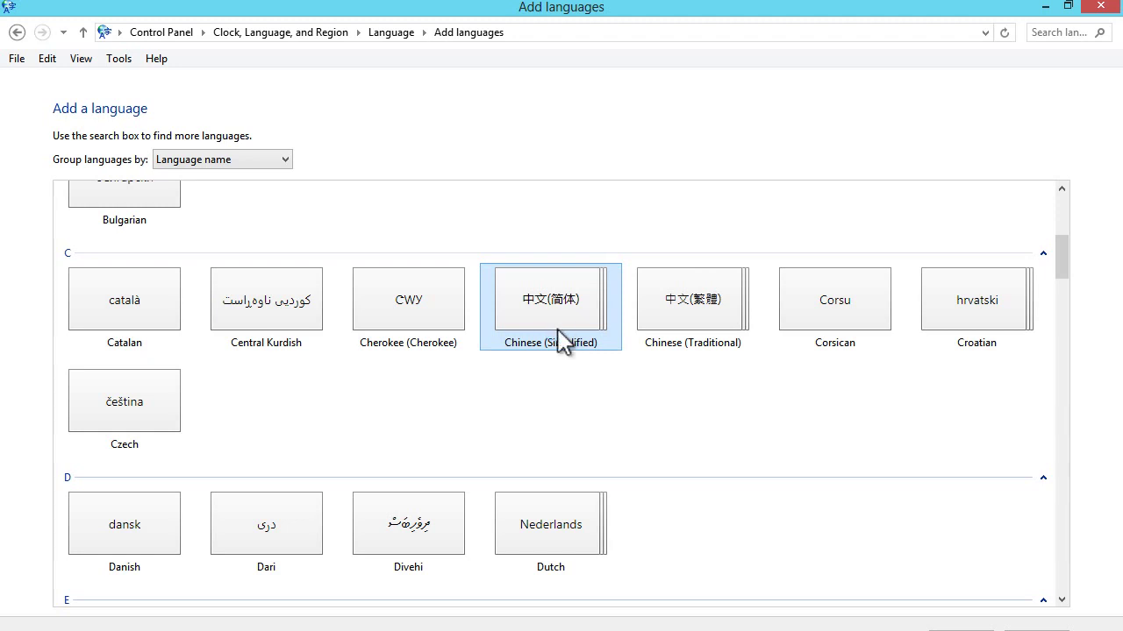
Step: Open Chinese (Simplified)'s regional variants and add Chinese (Simplified, China)
double_click(558, 331)
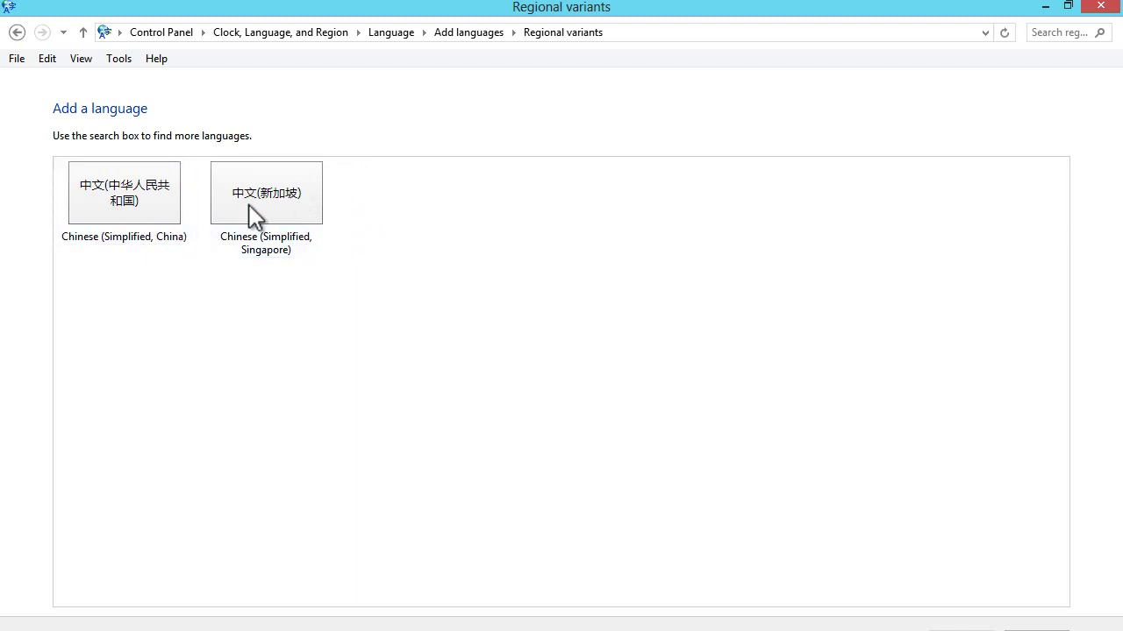
left_click(138, 202)
left_click(290, 193)
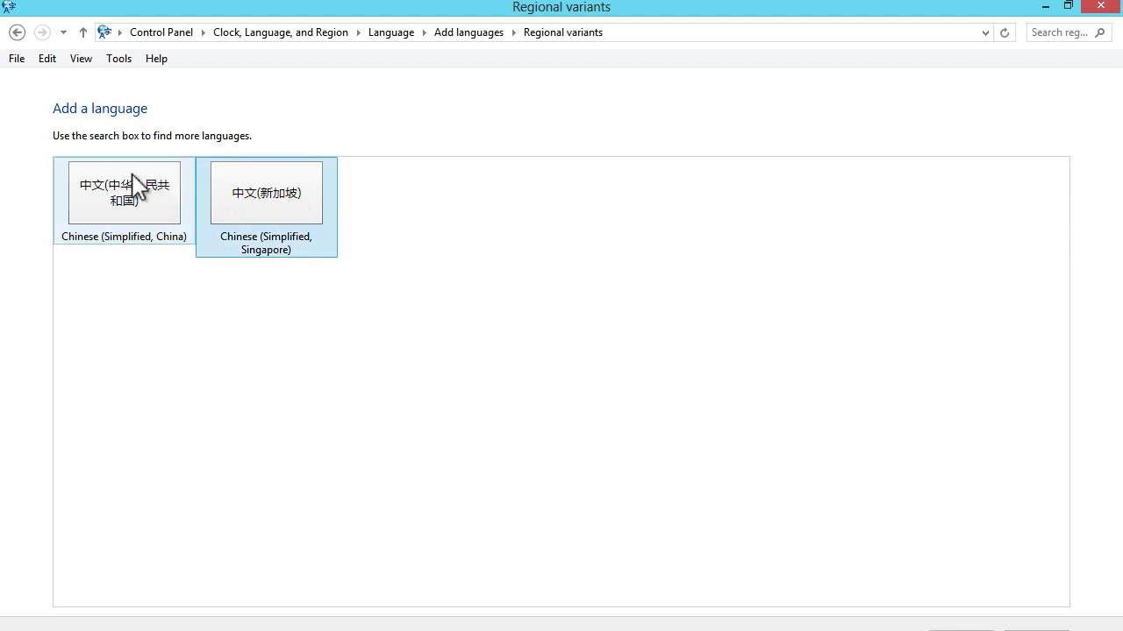
left_click(124, 176)
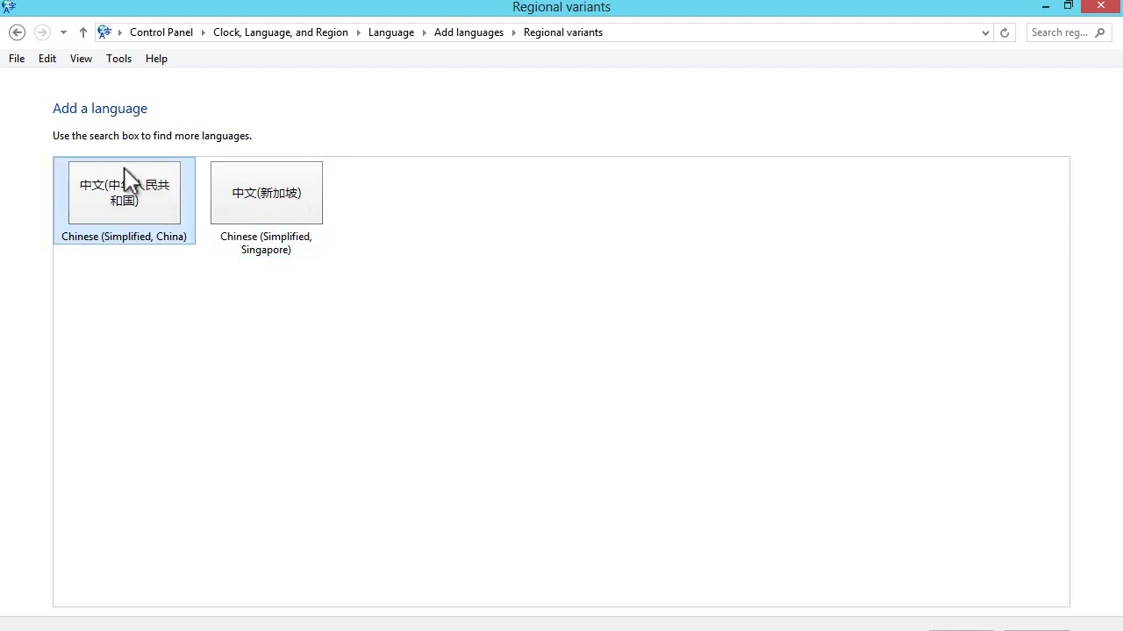
left_click(252, 172)
left_click(134, 181)
Step: Open the Language options page for the Chinese (Simplified, China) entry
double_click(127, 230)
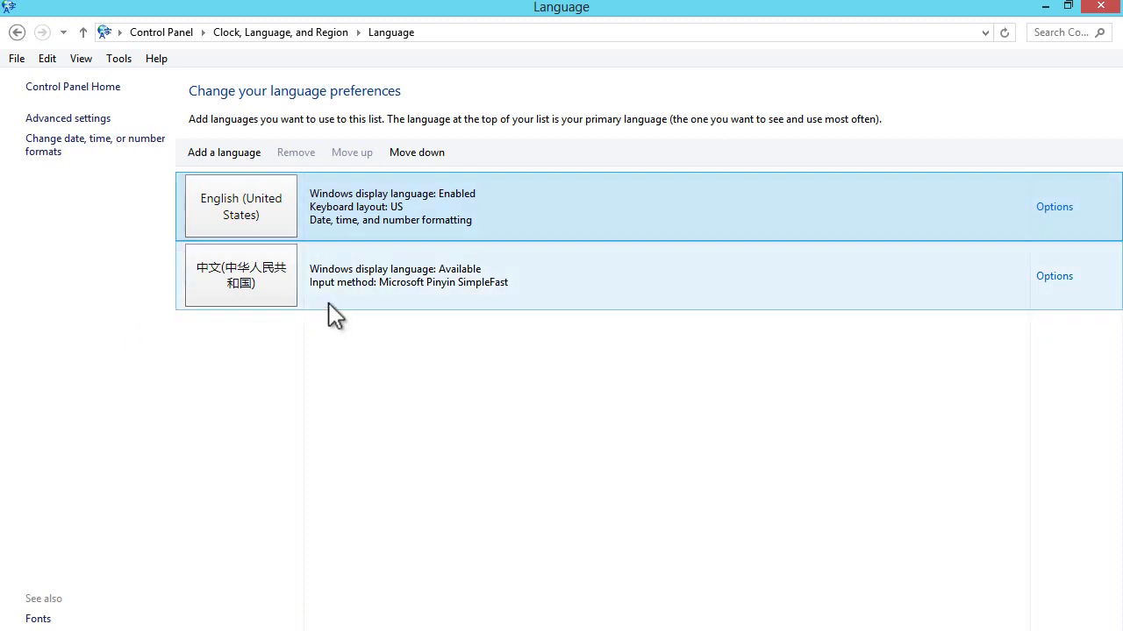
left_click(330, 303)
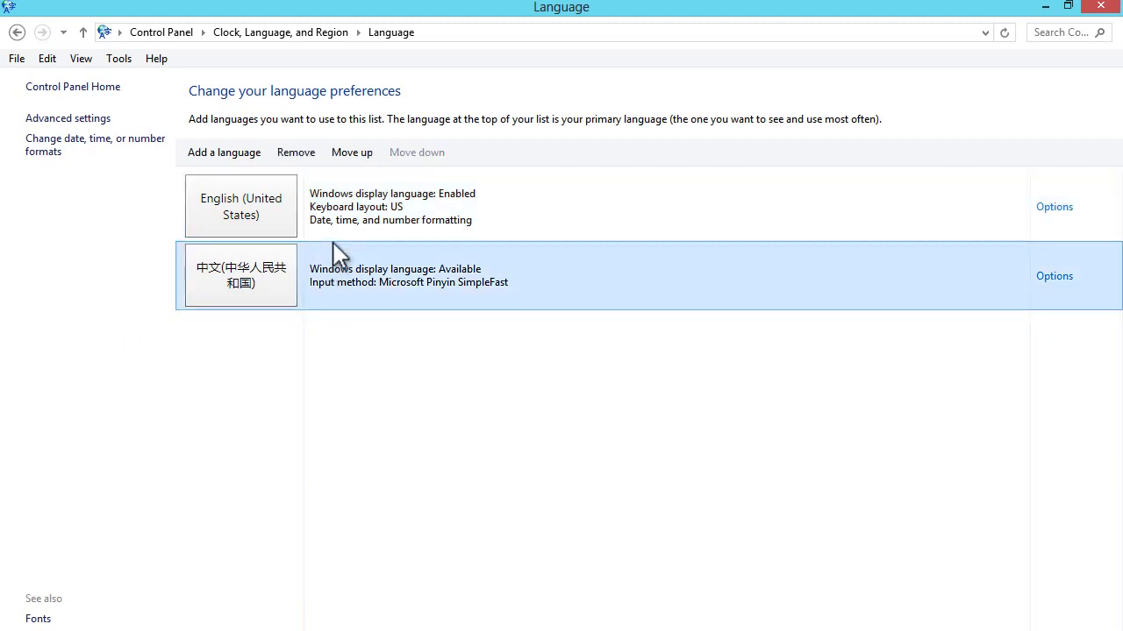
left_click(343, 216)
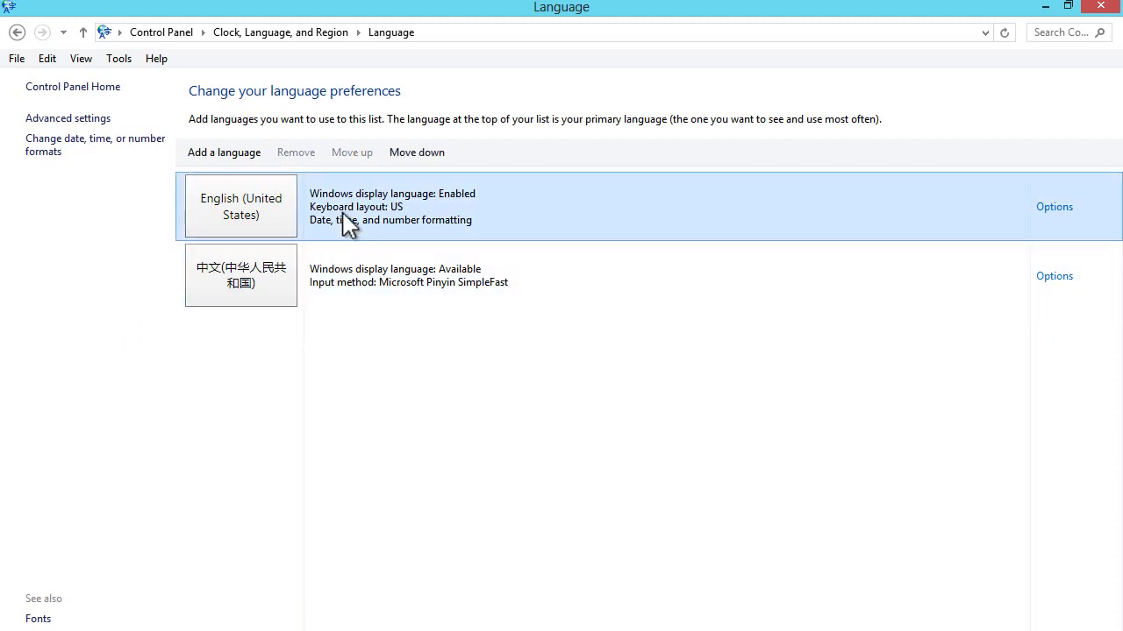
double_click(341, 283)
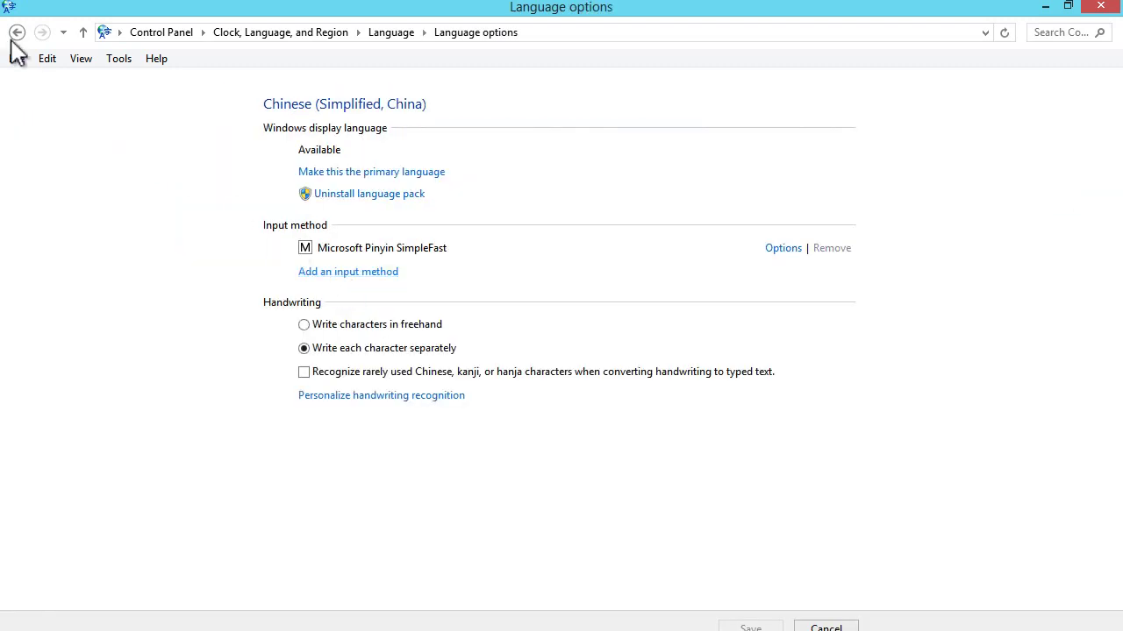
left_click(17, 33)
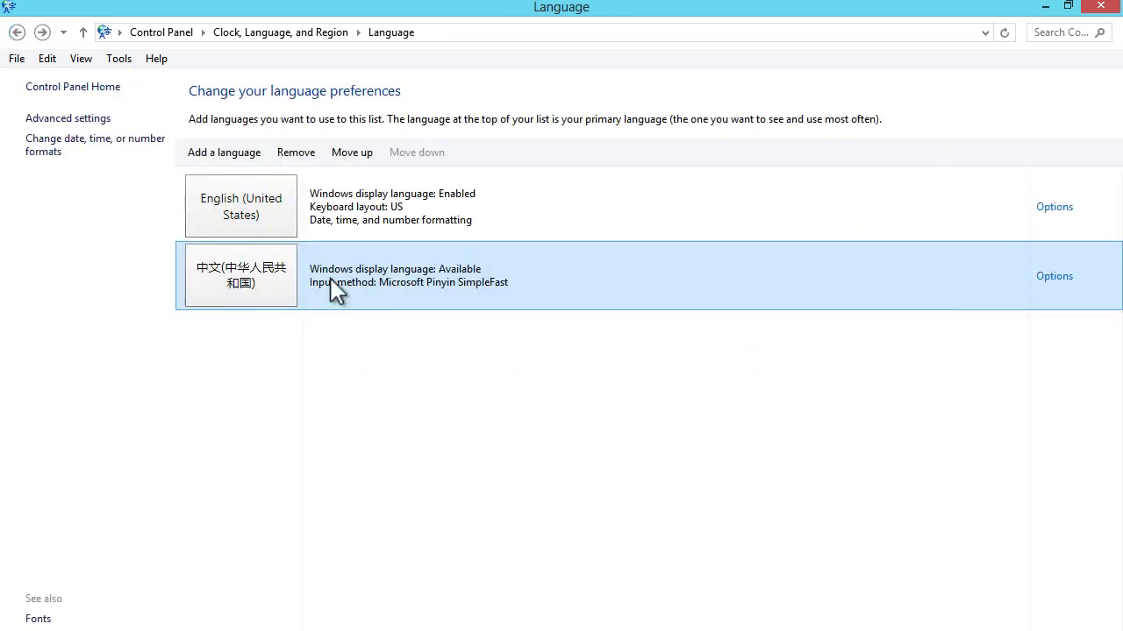
double_click(331, 279)
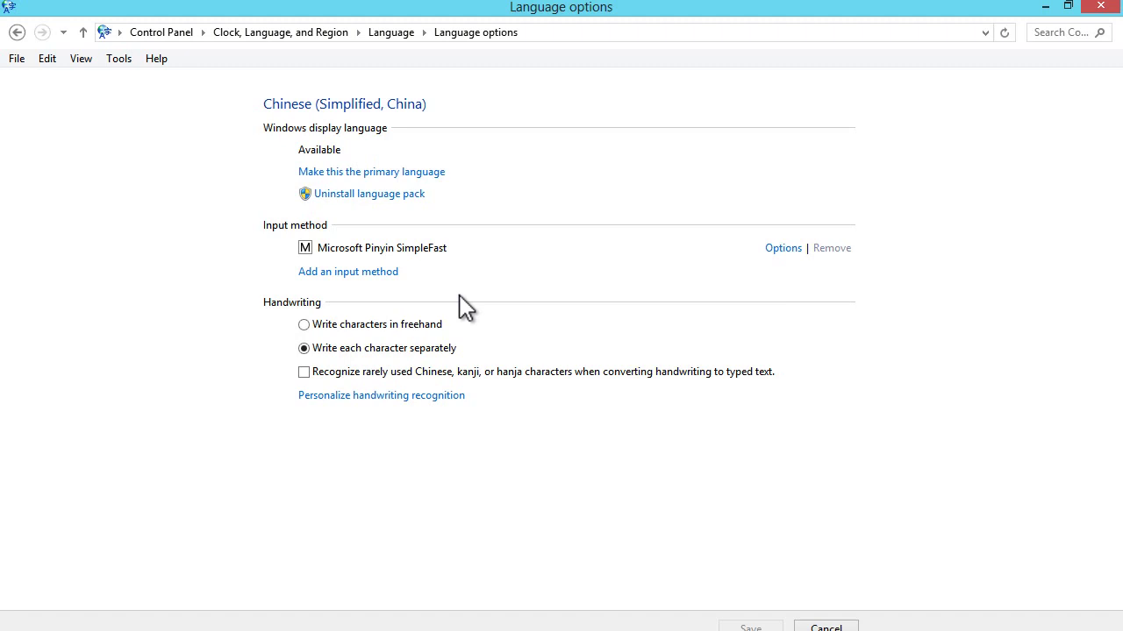
Step: Cancel the Chinese language options without saving, returning to the language list
left_click(809, 628)
left_click(428, 231)
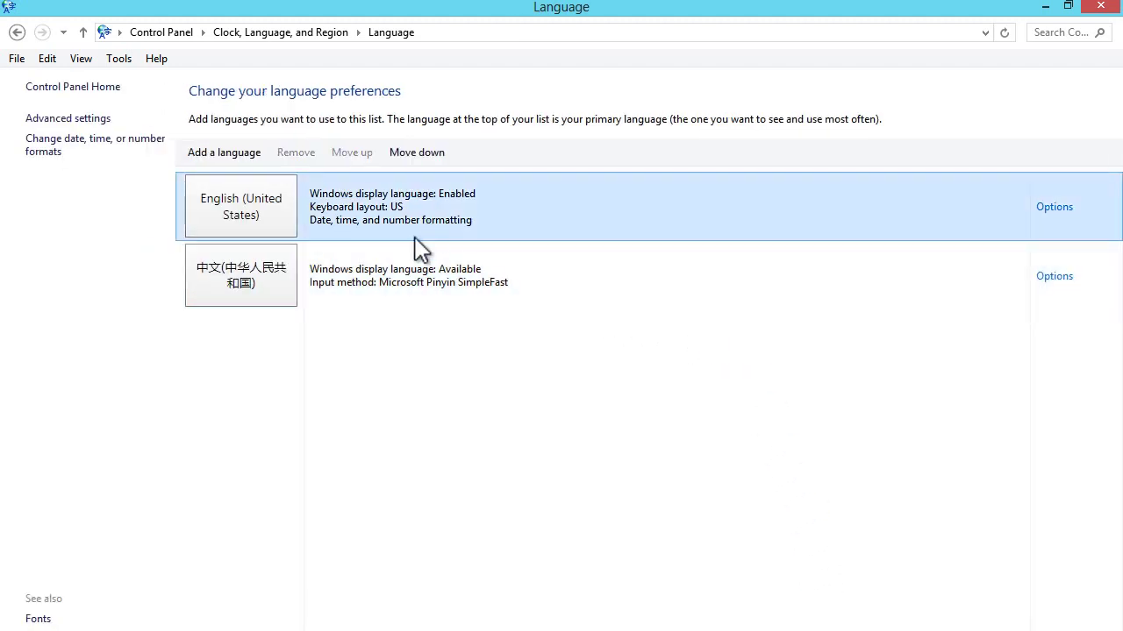
left_click(425, 274)
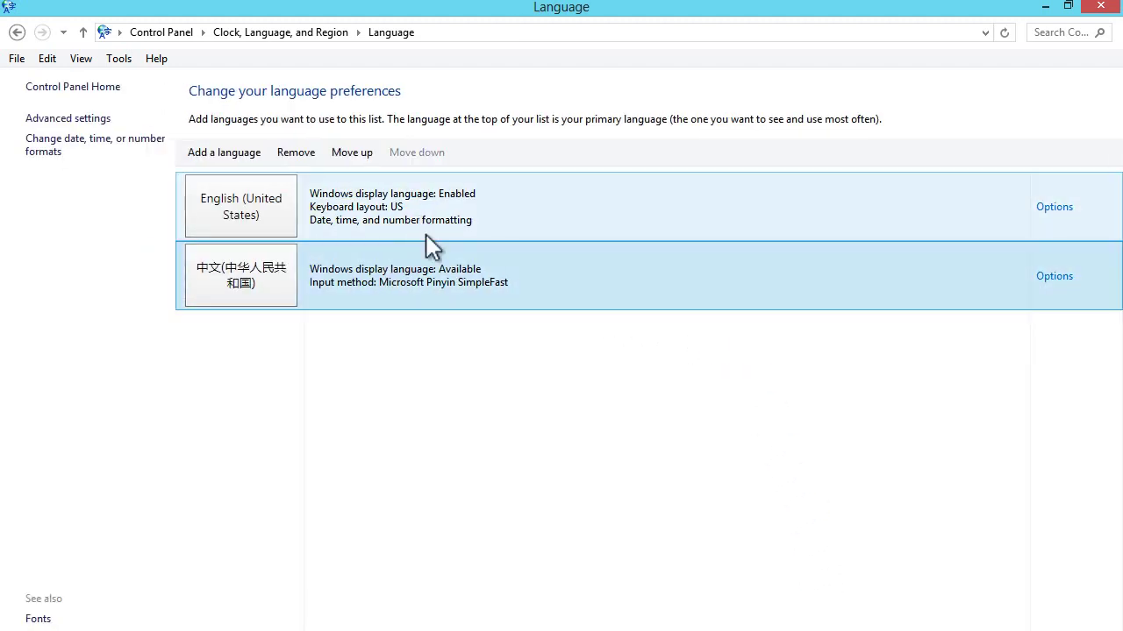
left_click(364, 223)
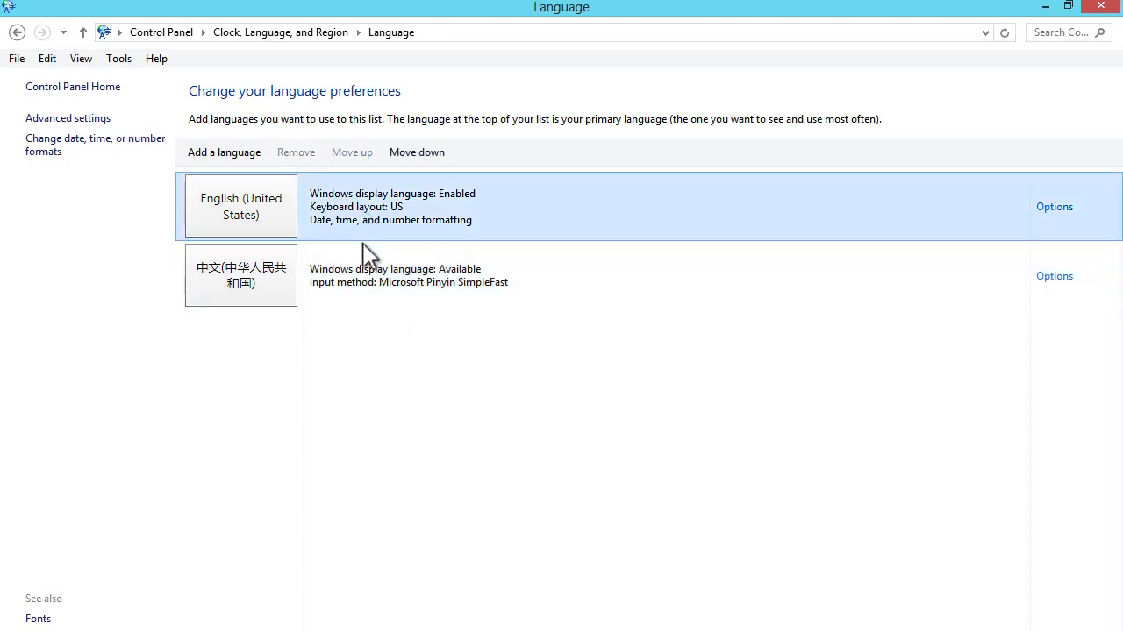
left_click(361, 272)
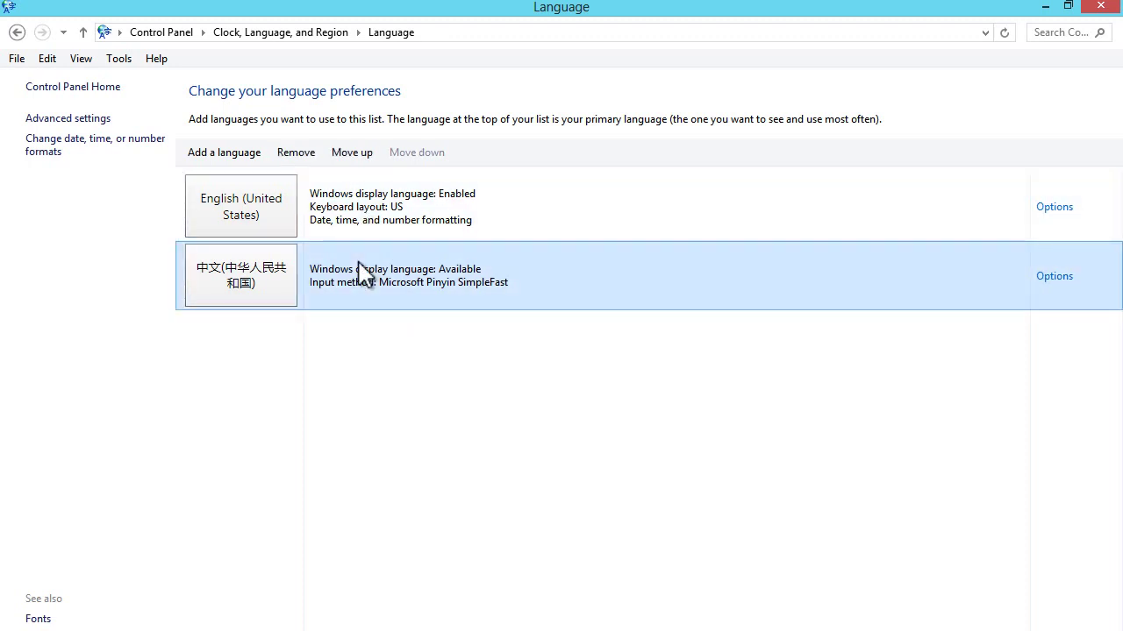
left_click(582, 228)
left_click(549, 246)
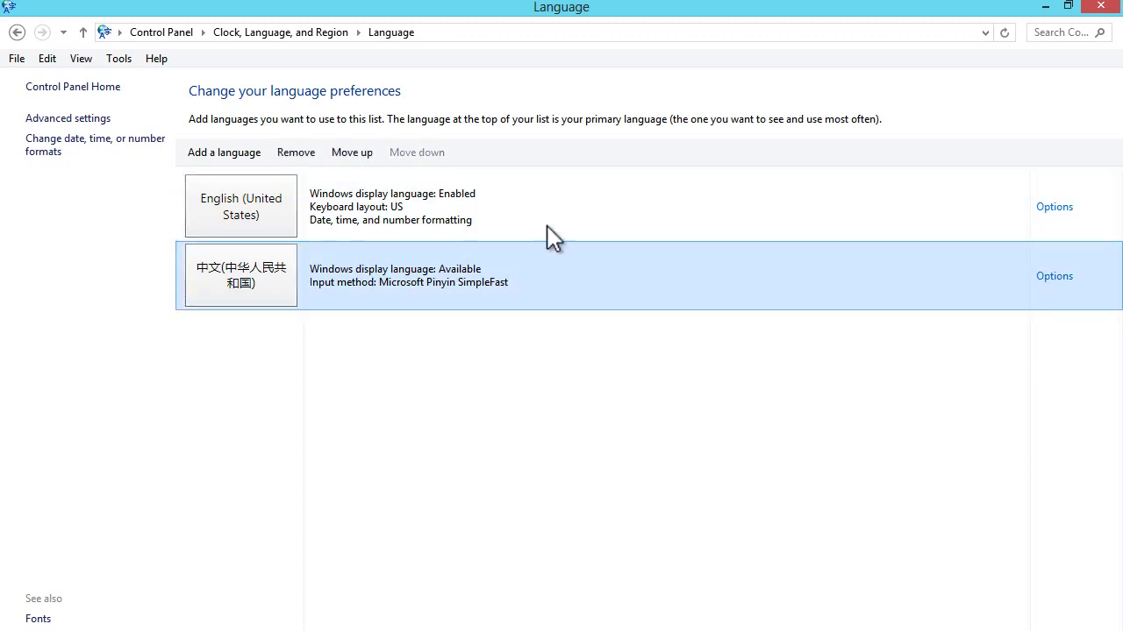
left_click(513, 196)
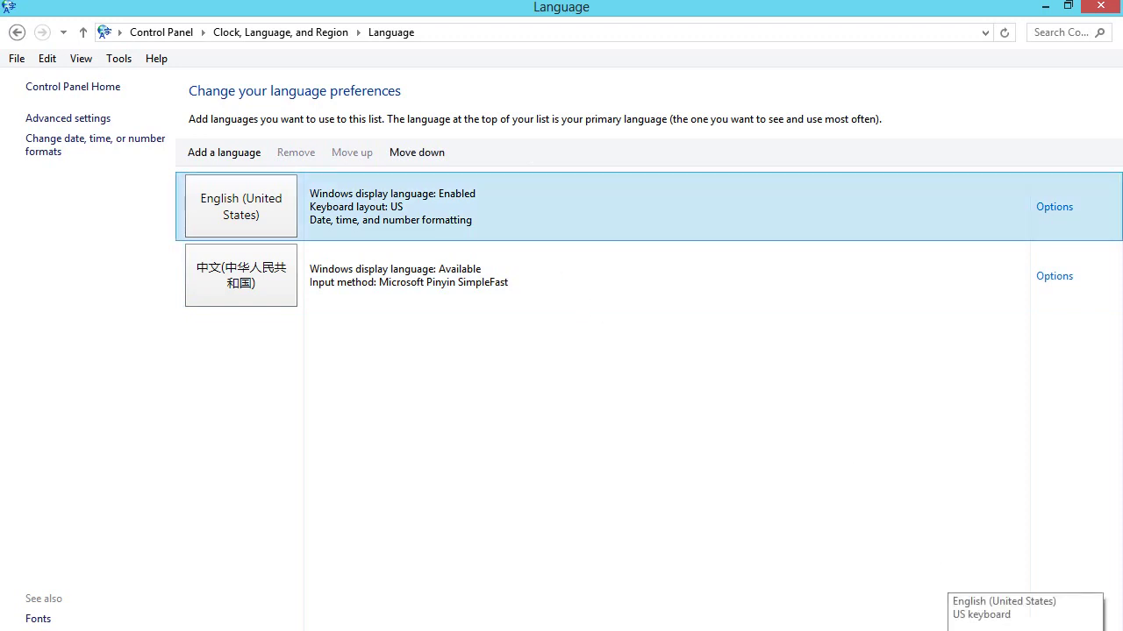
Step: Make Chinese (Simplified, China) Microsoft Pinyin SimpleFast the active input method via the taskbar ENG indicator
key("super+space")
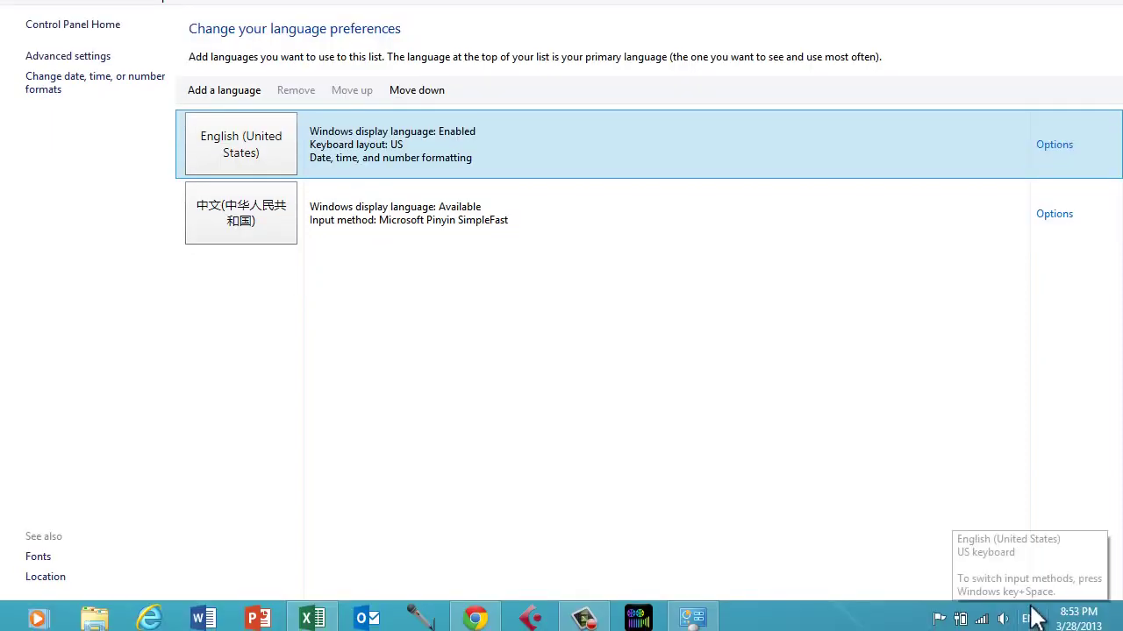
left_click(1032, 619)
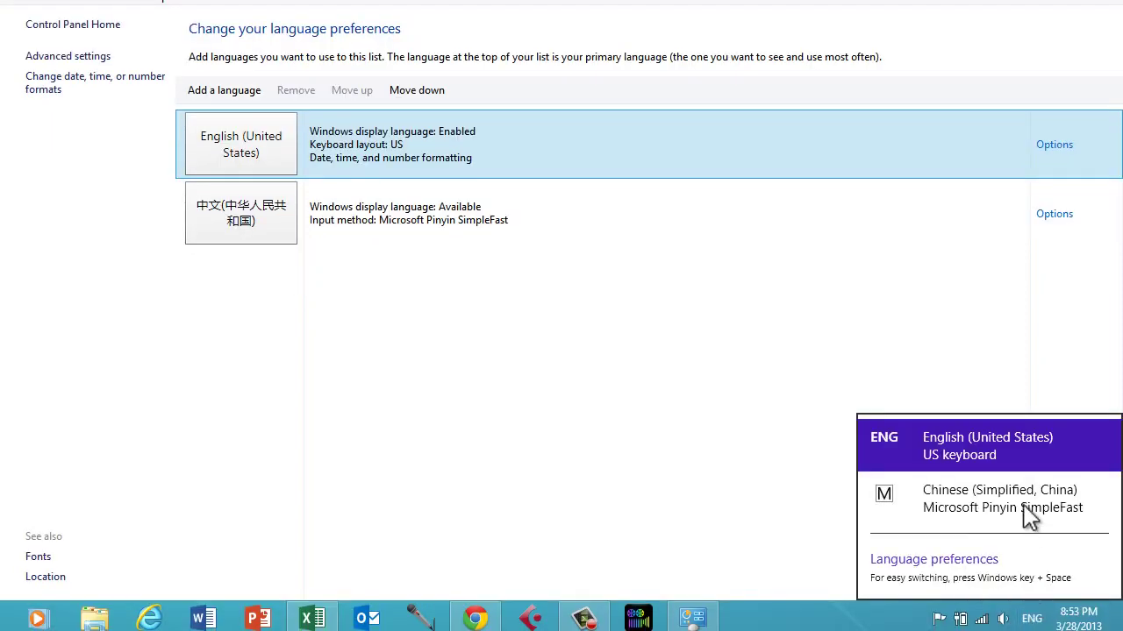
left_click(1029, 512)
left_click(1031, 618)
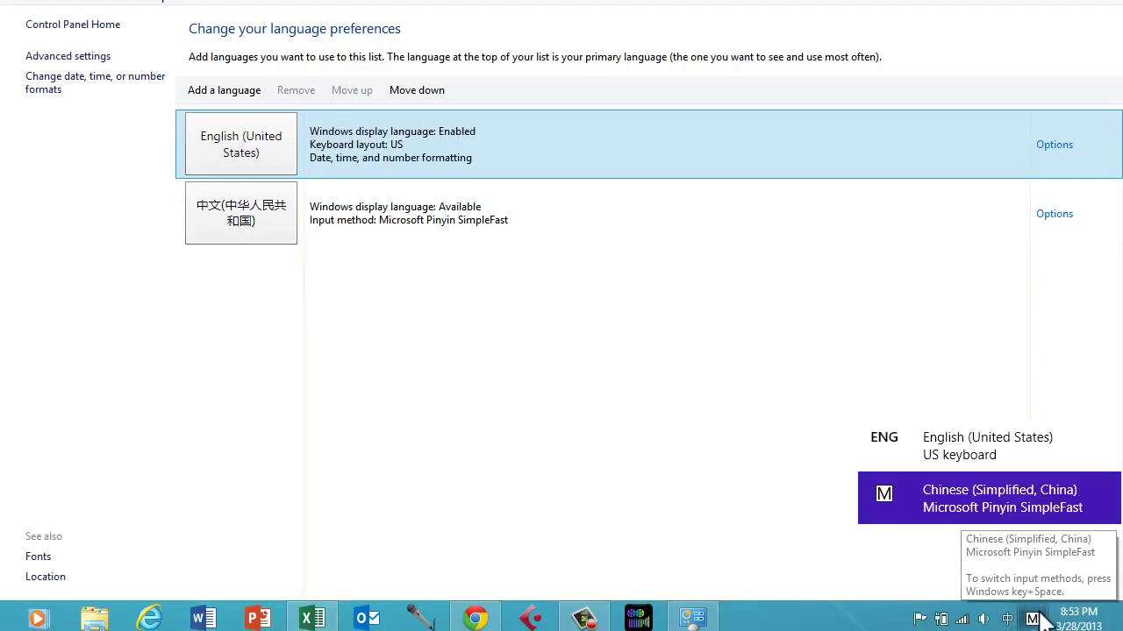
left_click(1027, 459)
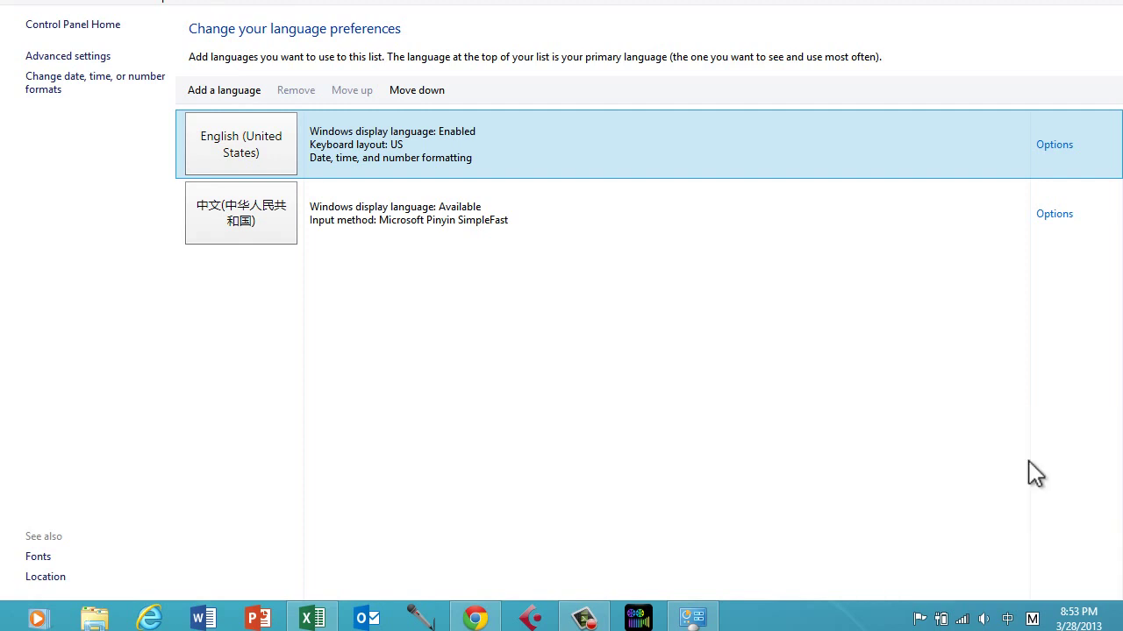
left_click(1031, 618)
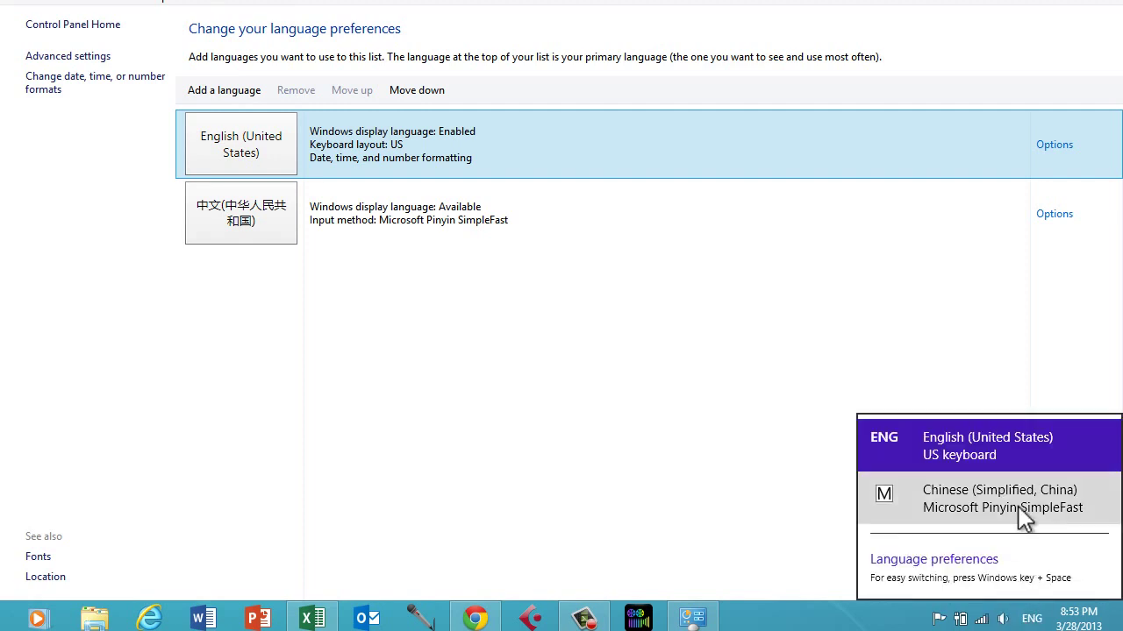
left_click(1024, 517)
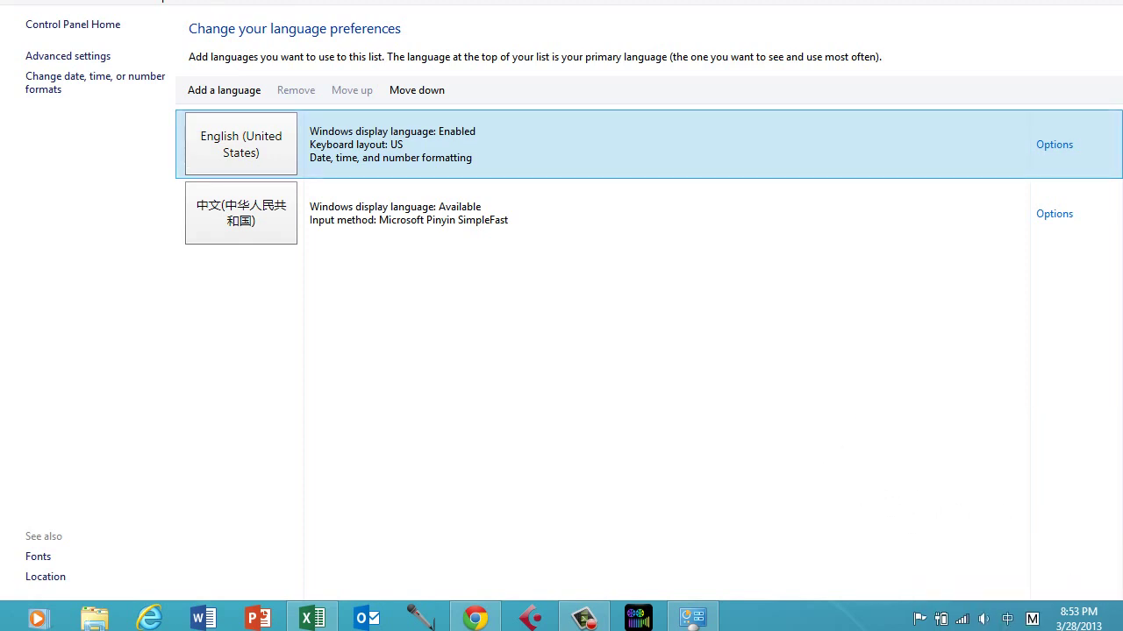